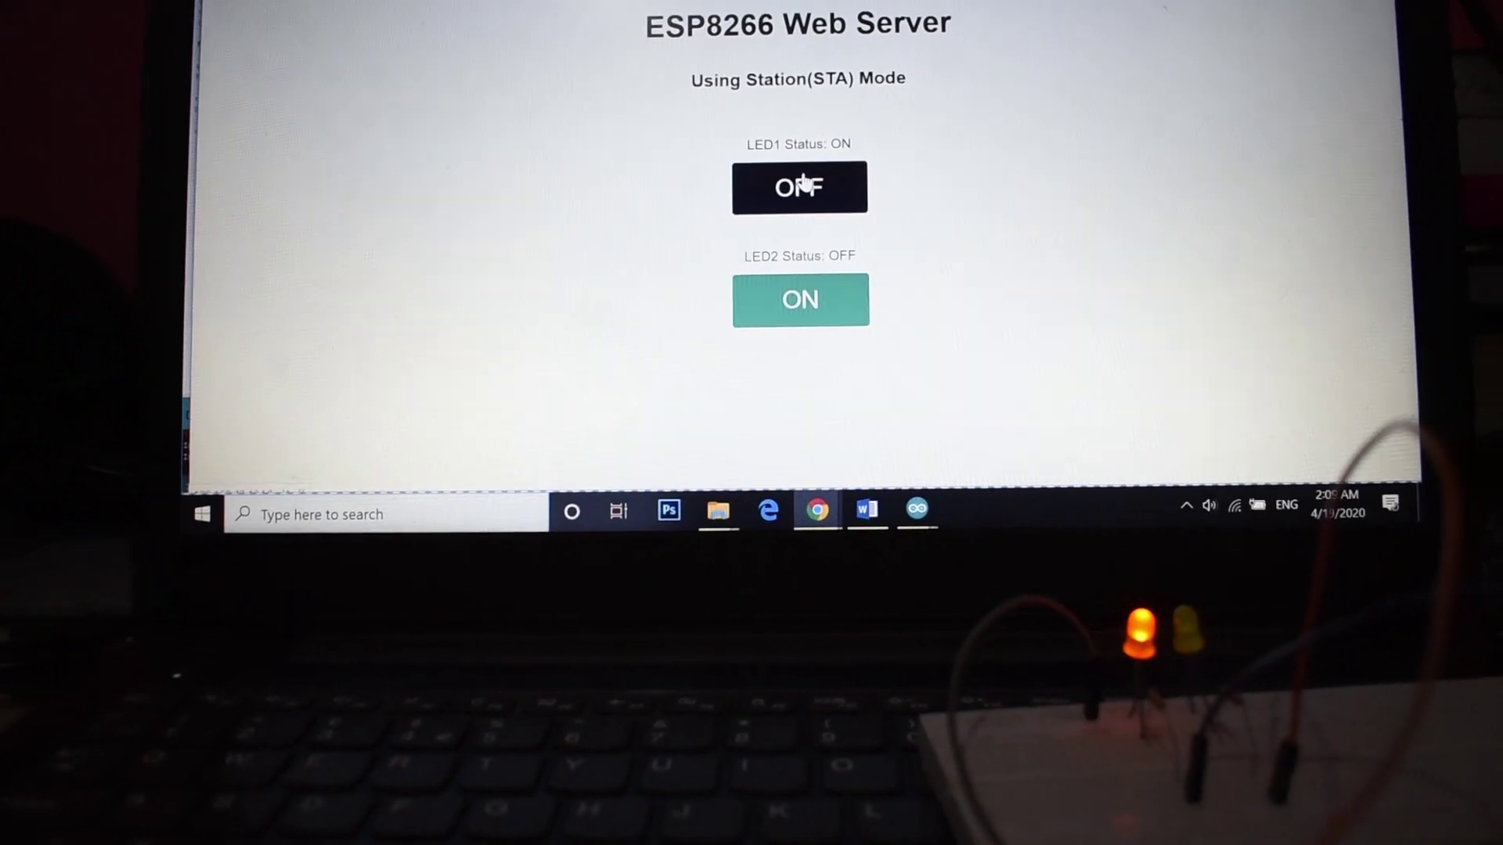
# Switch LED2 on and back off, then turn LED1 off from the web page.
pyautogui.click(804, 299)
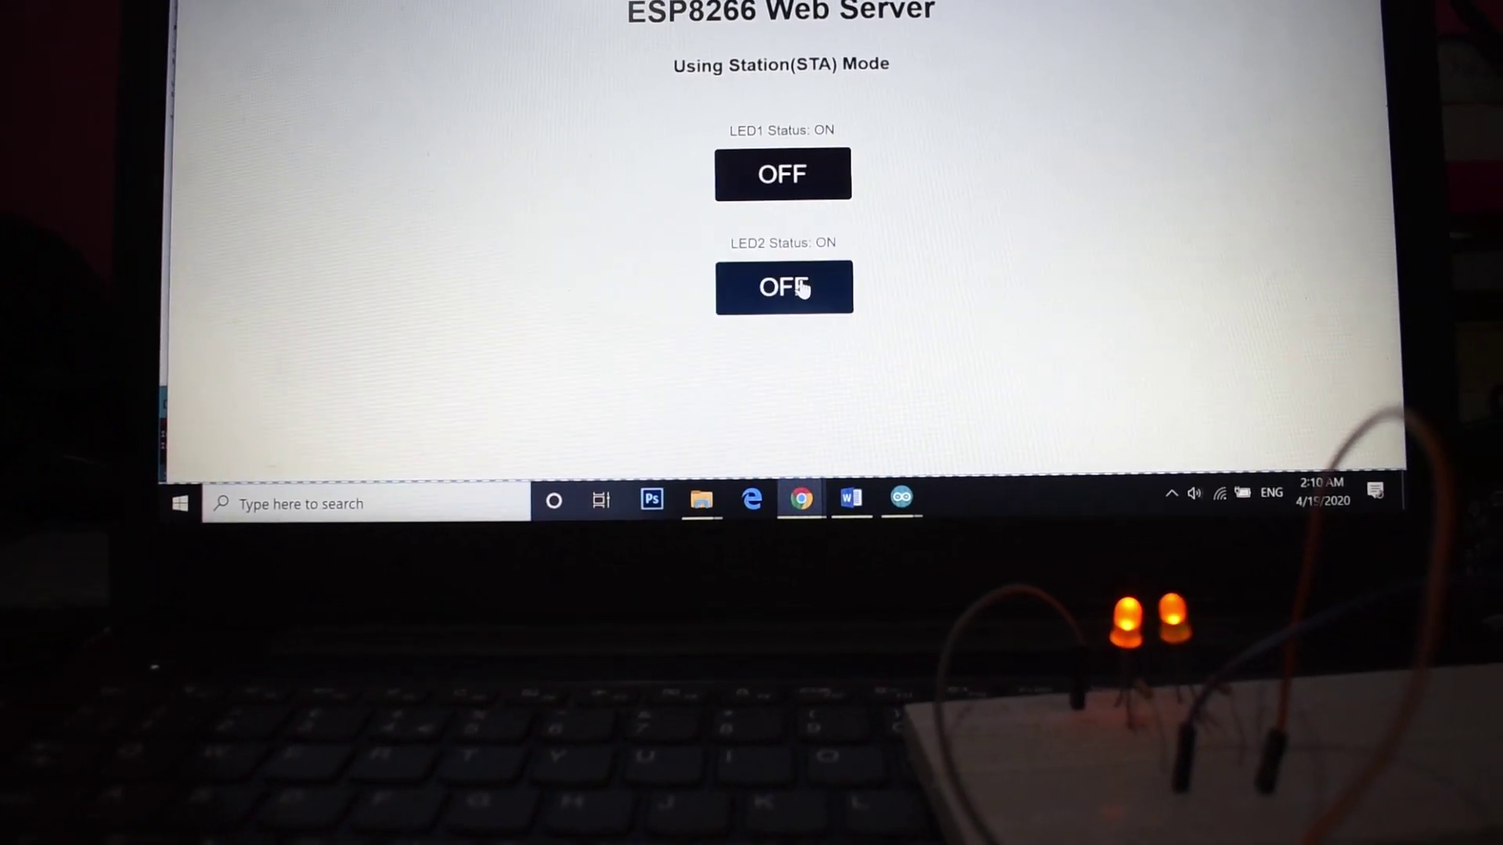
pyautogui.click(802, 291)
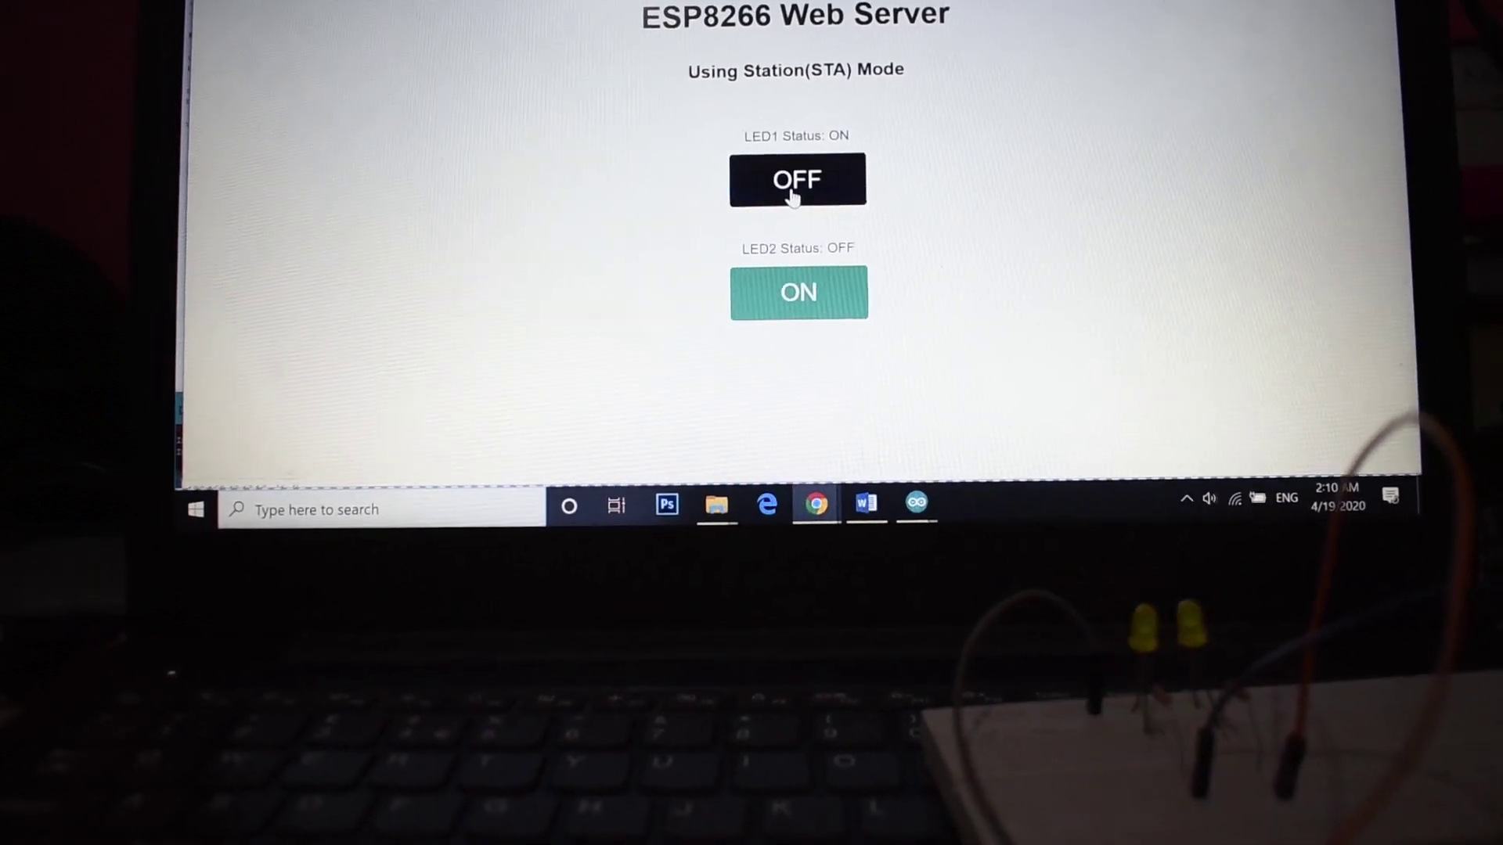
pyautogui.click(793, 188)
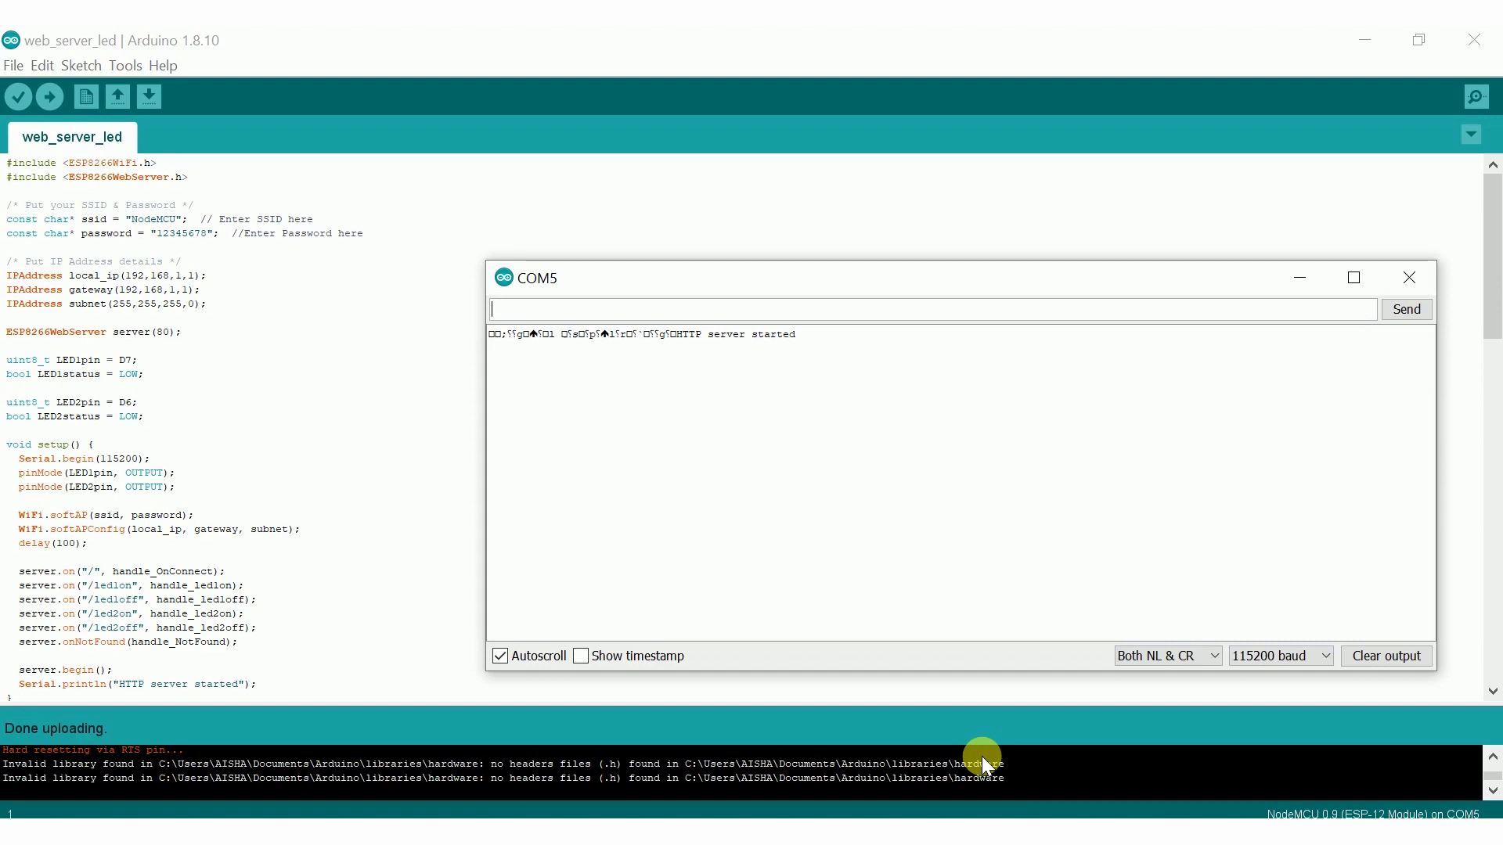
# Bring up the Windows list of available Wi-Fi networks.
pyautogui.click(1251, 814)
# Select the NodeMCU network and connect the laptop to it.
pyautogui.click(1197, 373)
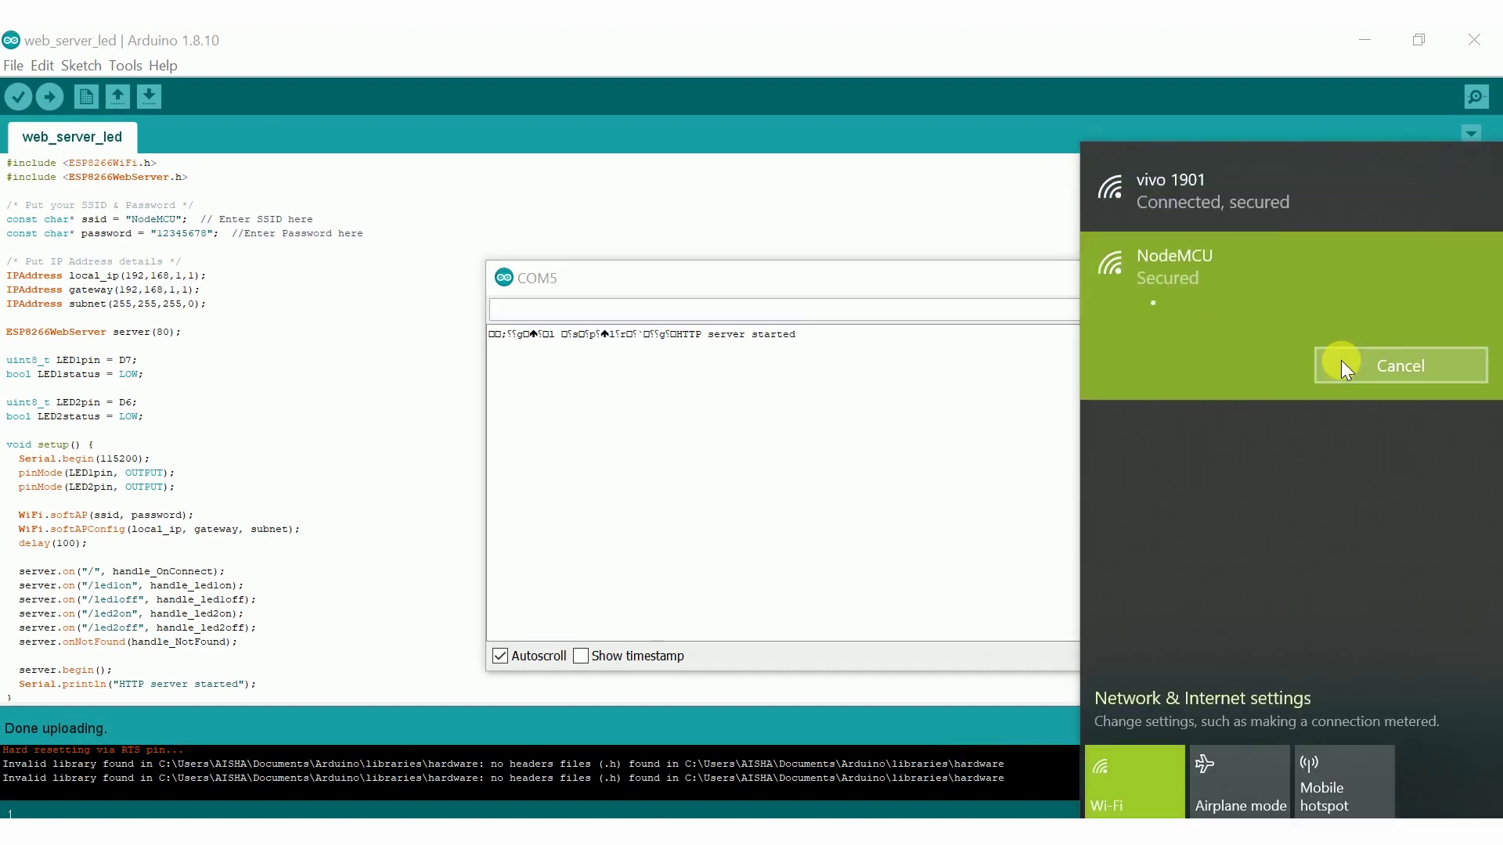
pyautogui.click(1342, 360)
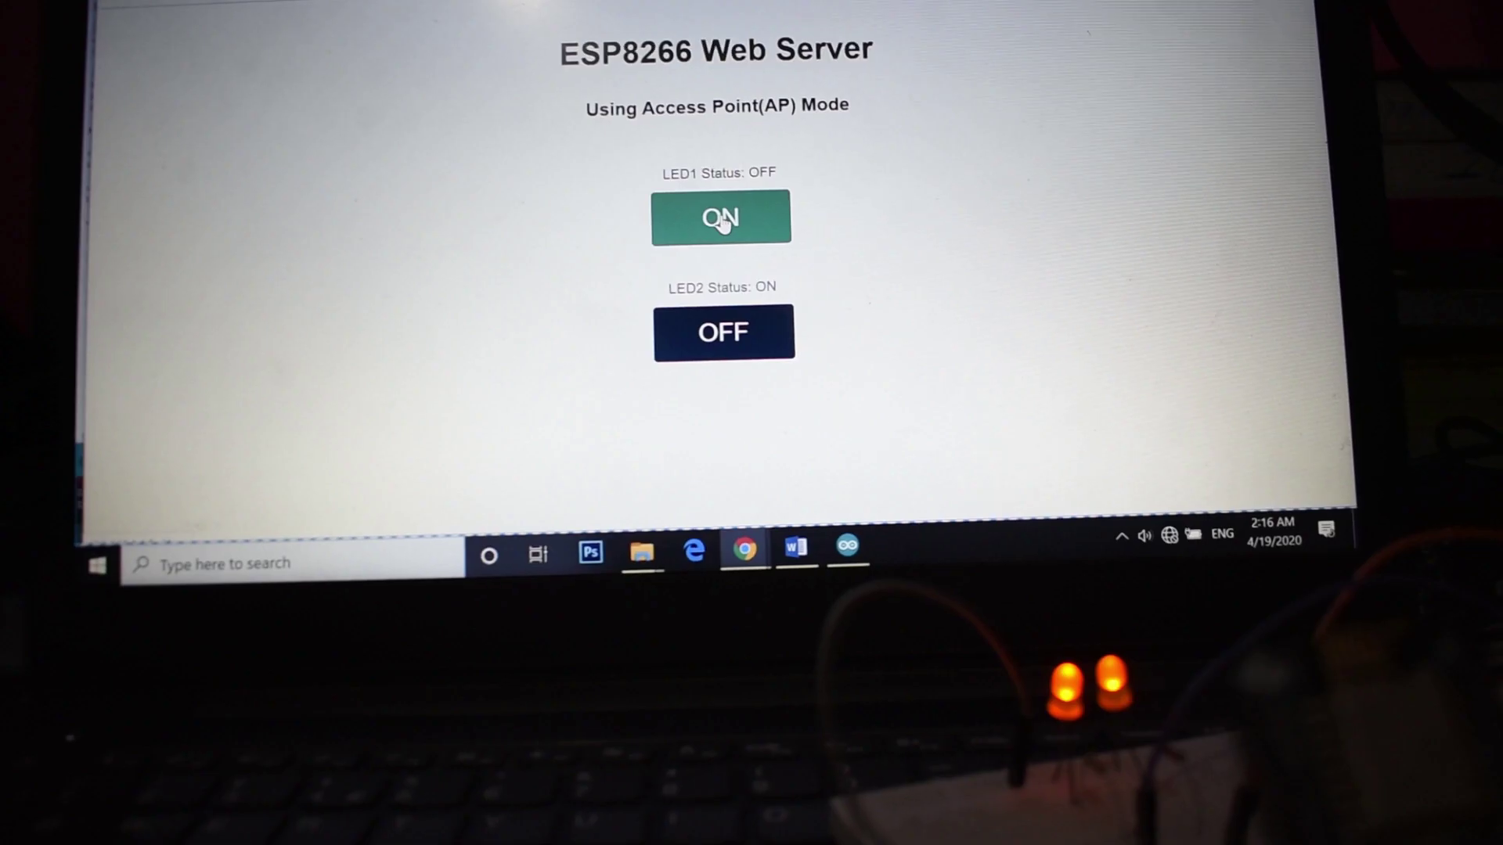
# Turn LED1 on then off, then switch LED2 off and back on.
pyautogui.click(716, 221)
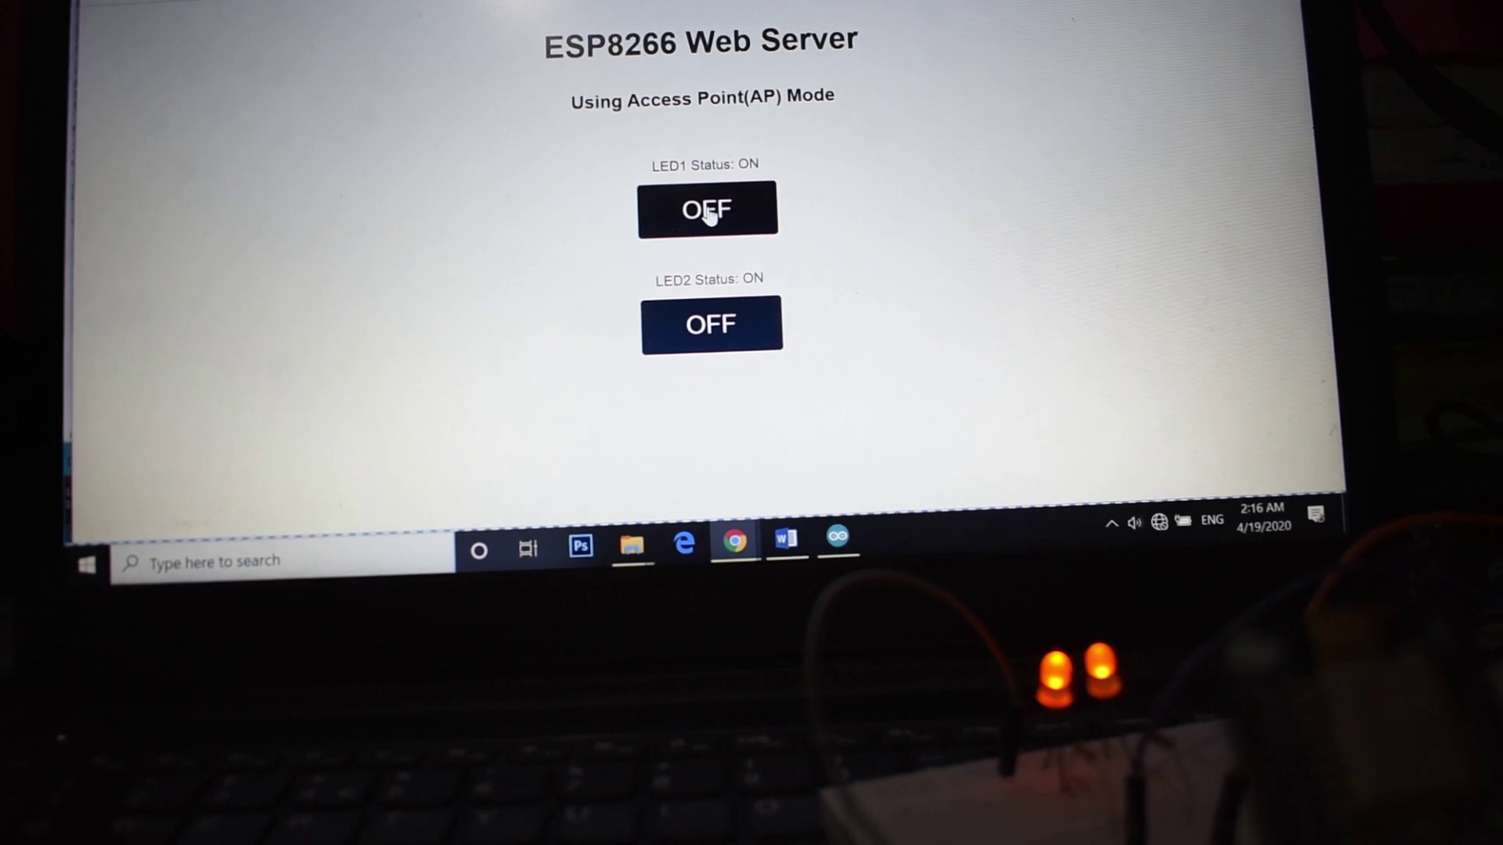
pyautogui.click(708, 212)
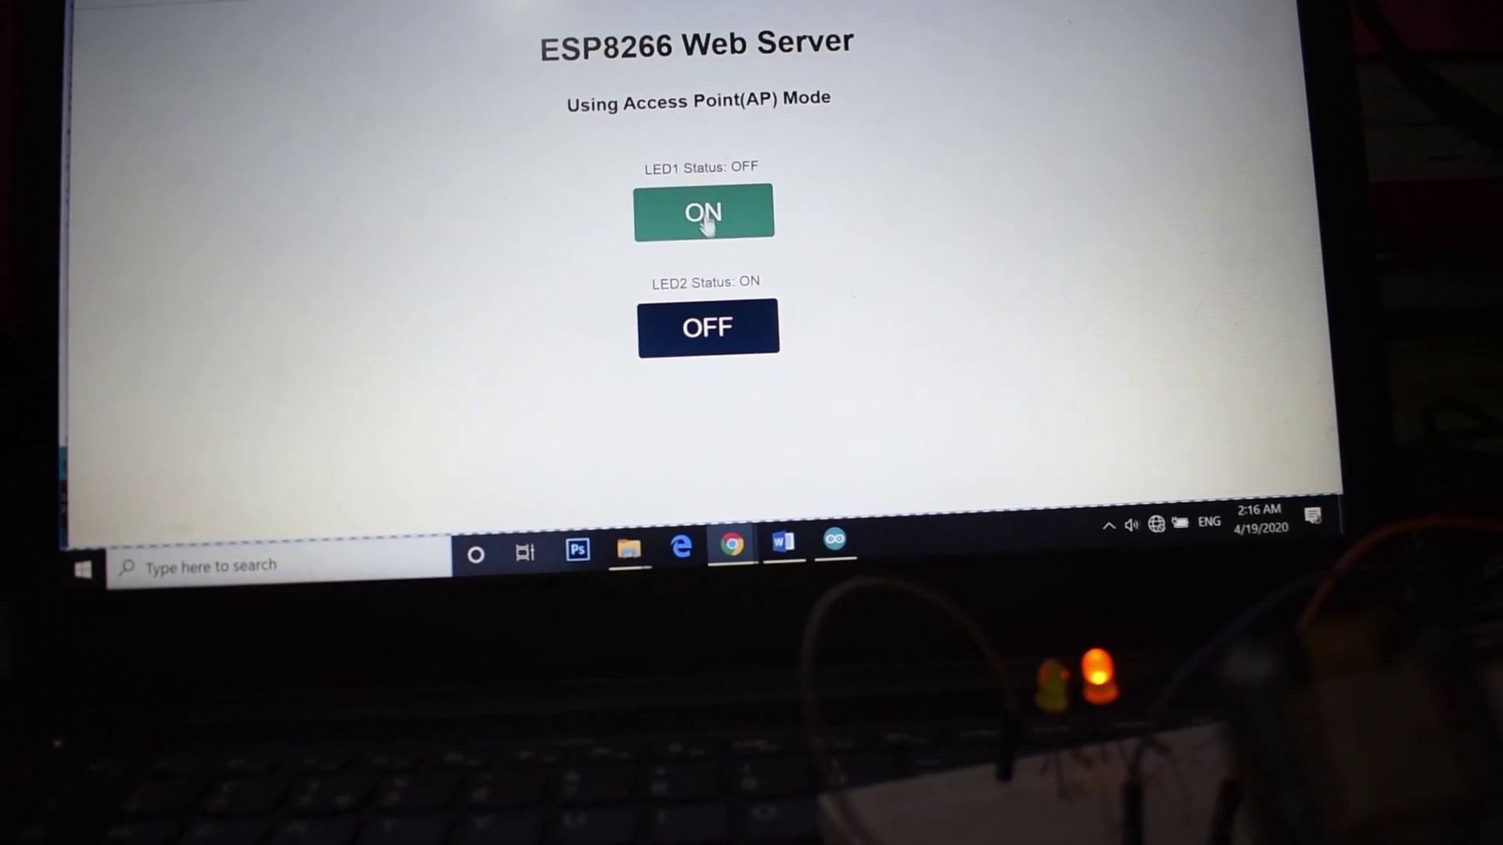
pyautogui.click(692, 329)
pyautogui.click(697, 326)
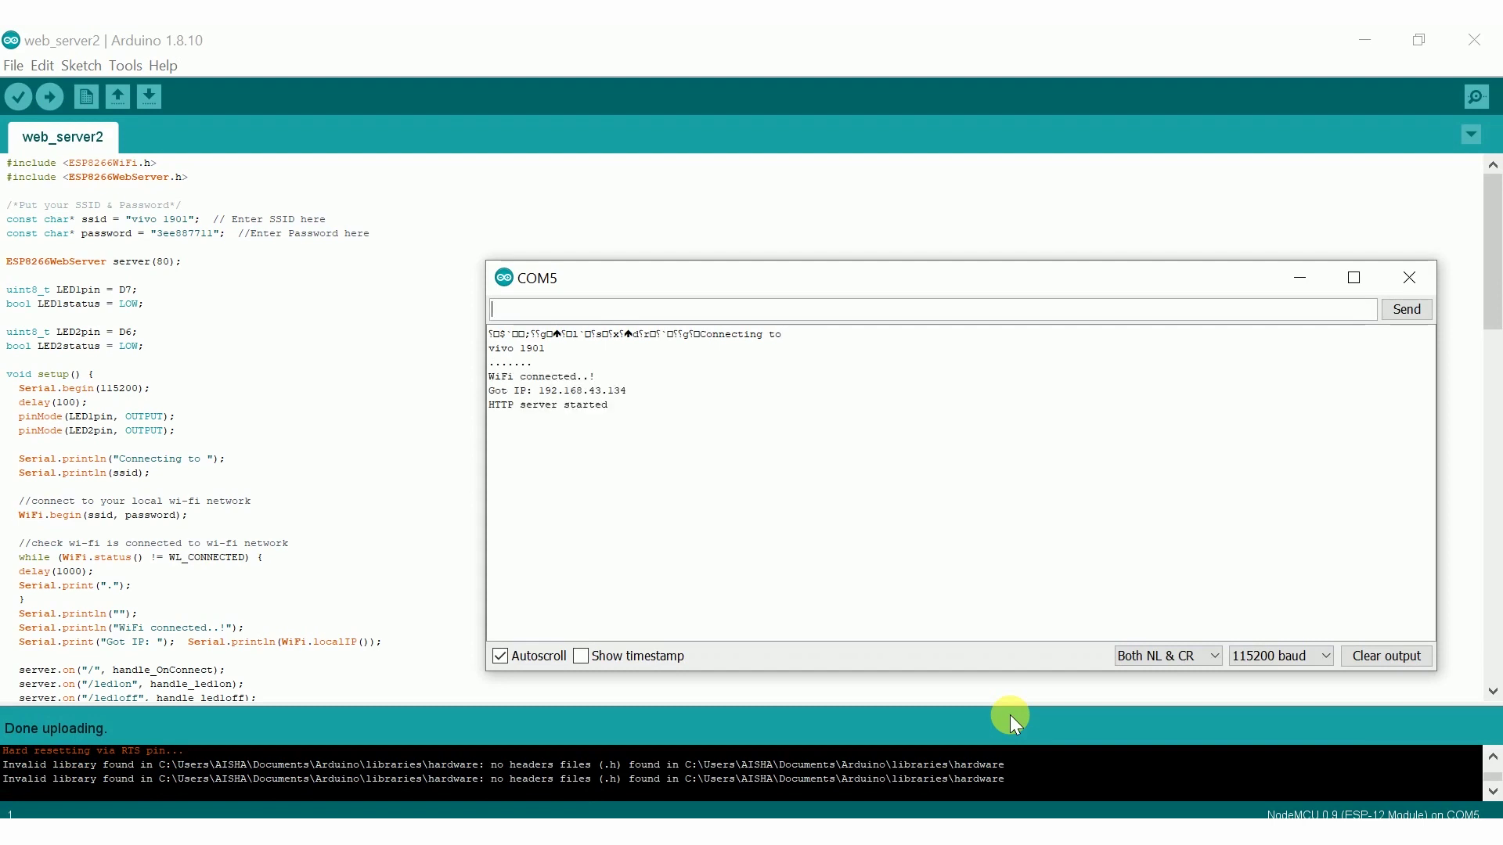
# Select the reported IP 192.168.43.134 in the Serial Monitor, then switch to Chrome.
pyautogui.moveTo(540, 393); pyautogui.dragTo(629, 393)
pyautogui.hotkey('ctrl', 'c')
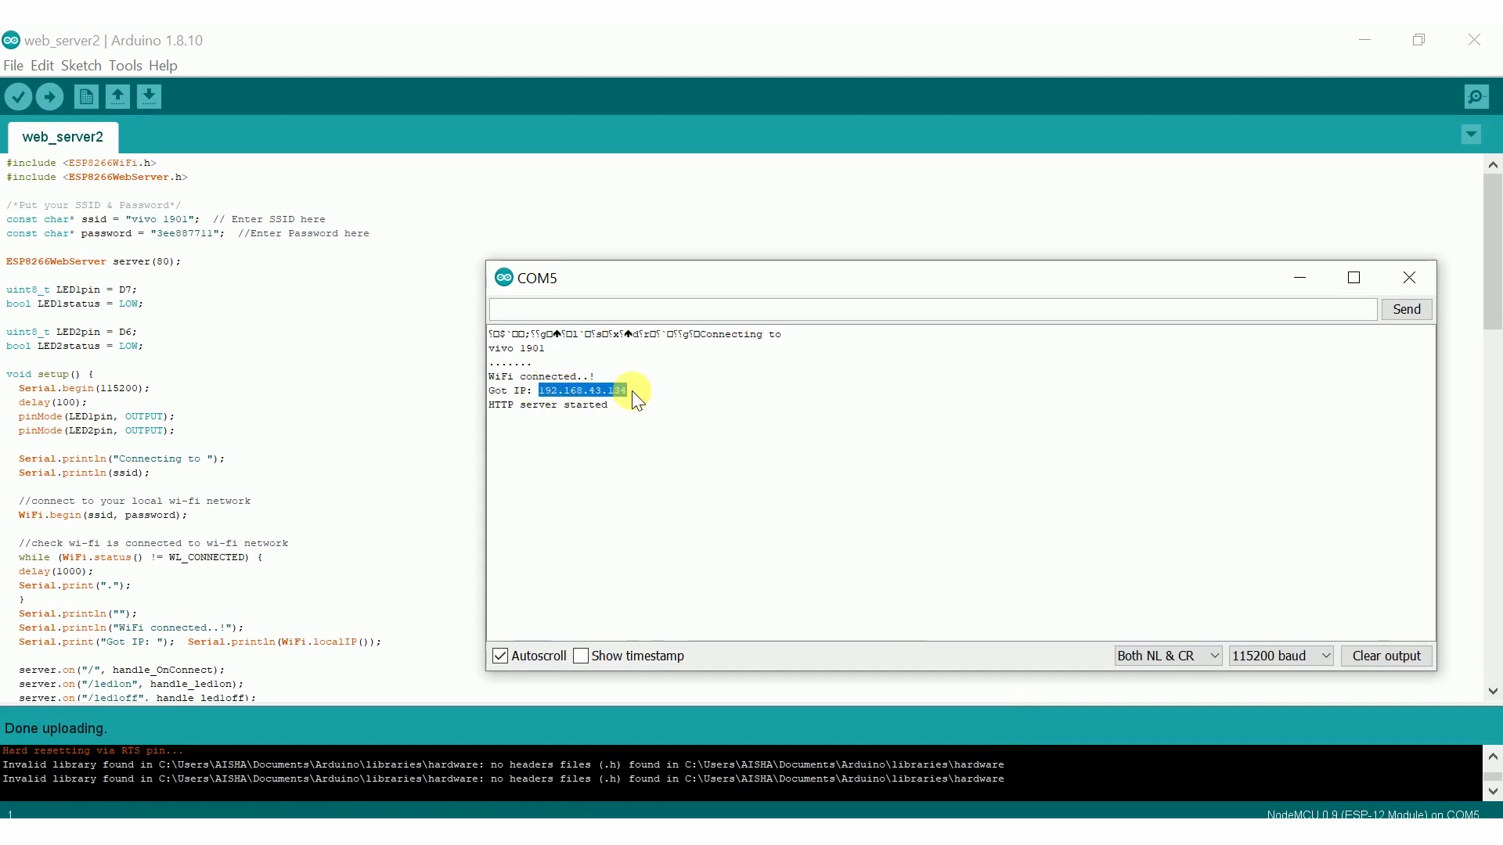
pyautogui.click(787, 736)
# Paste 192.168.43.134 into Chrome's address bar and load the page.
pyautogui.click(432, 123)
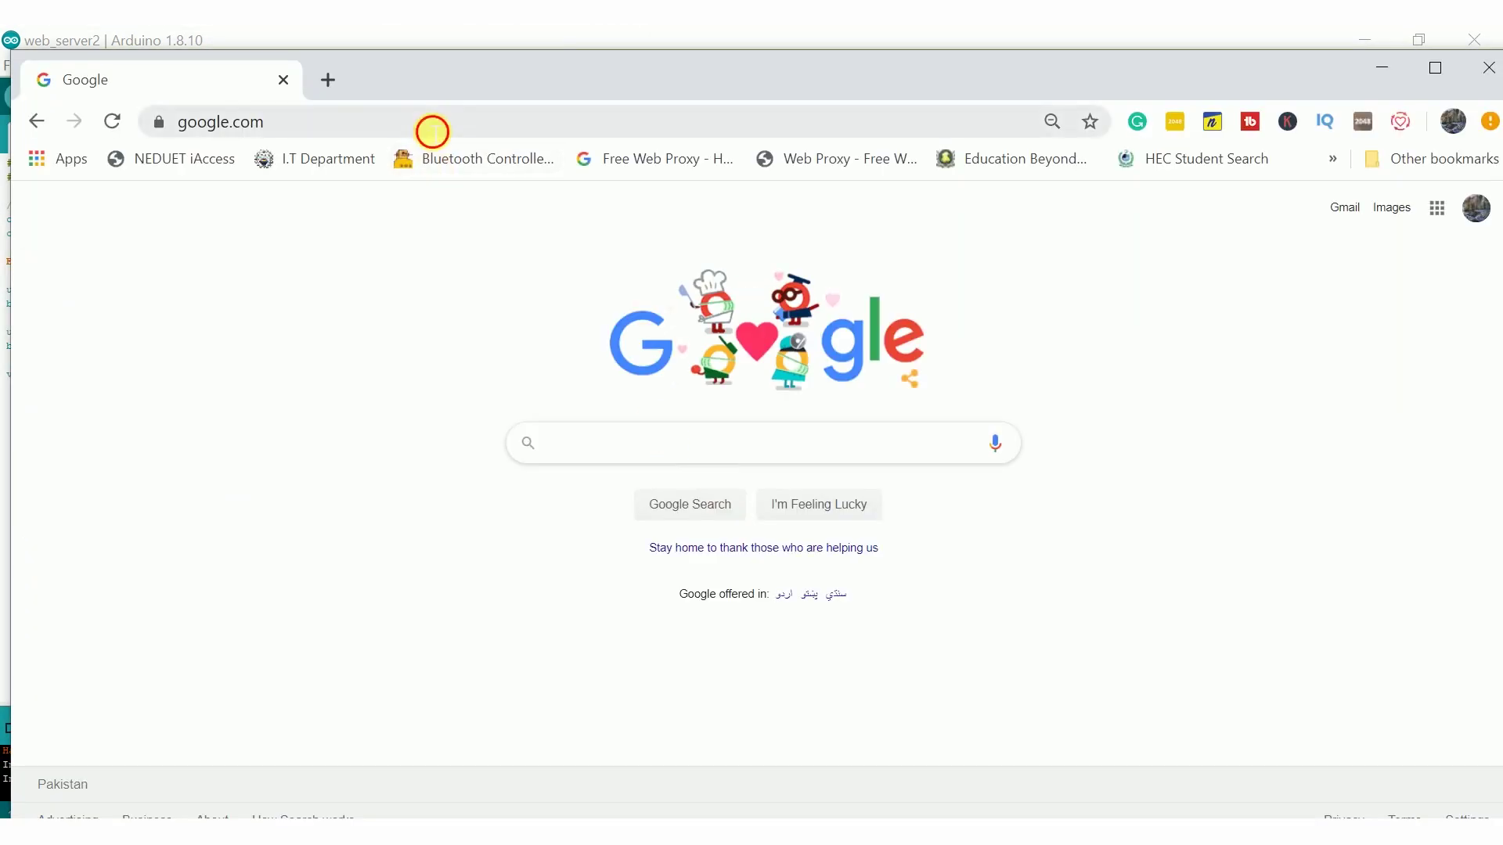
pyautogui.hotkey('ctrl', 'v')
pyautogui.press('Return')
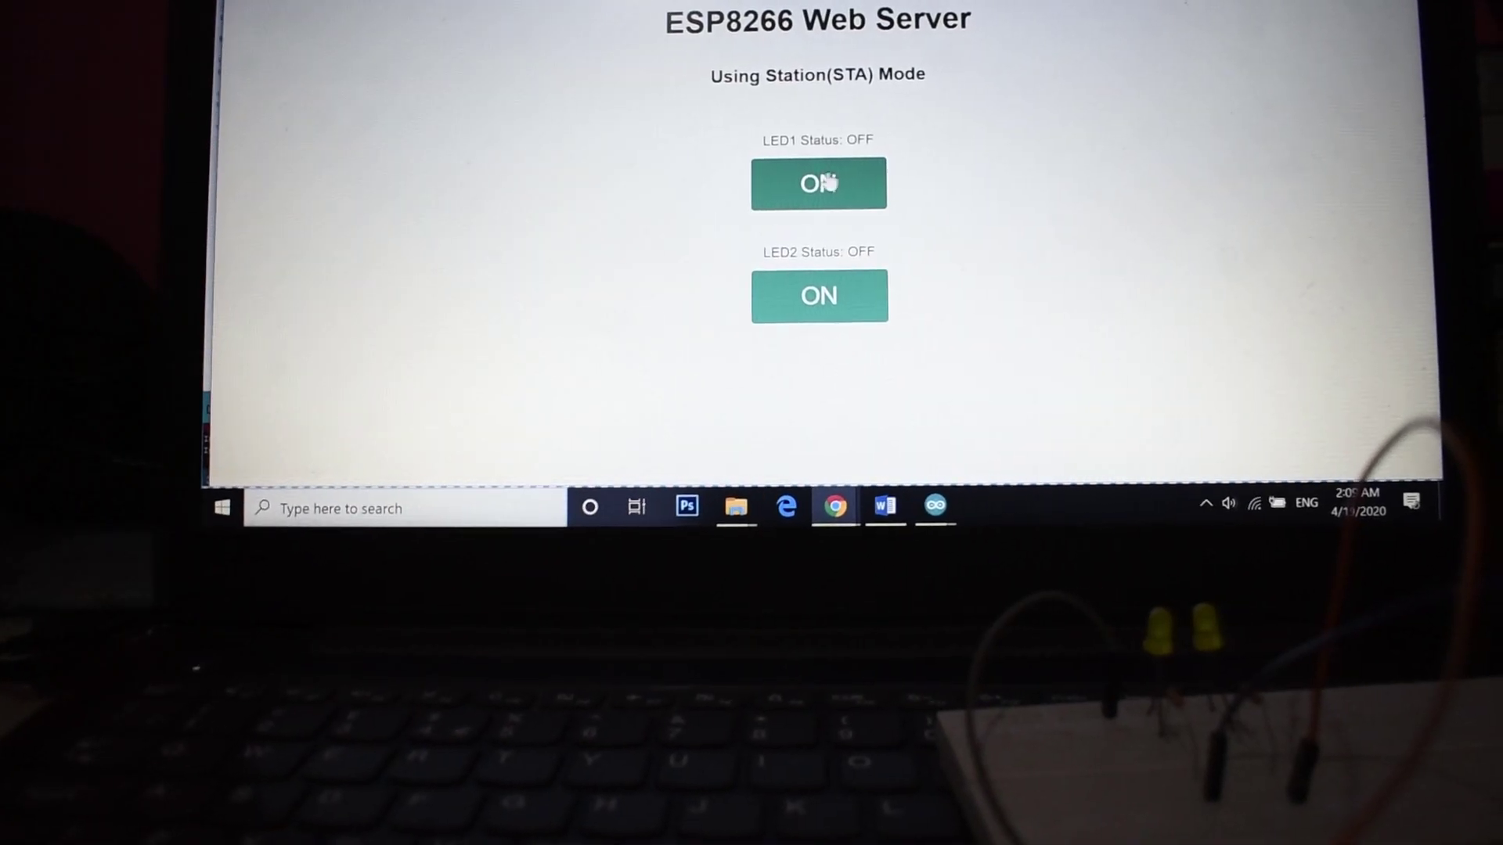
pyautogui.click(825, 183)
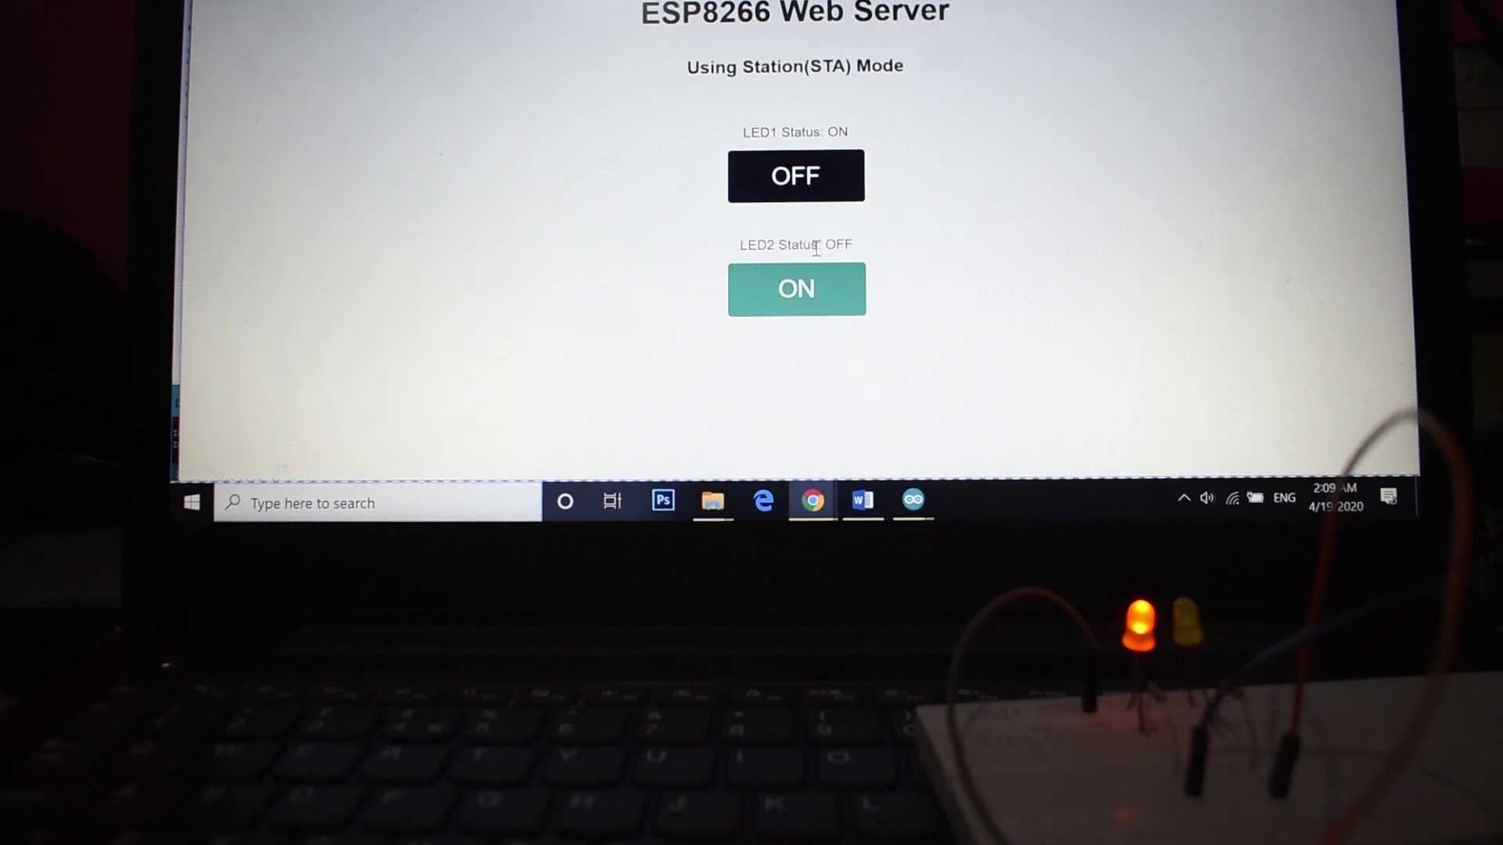
pyautogui.click(803, 290)
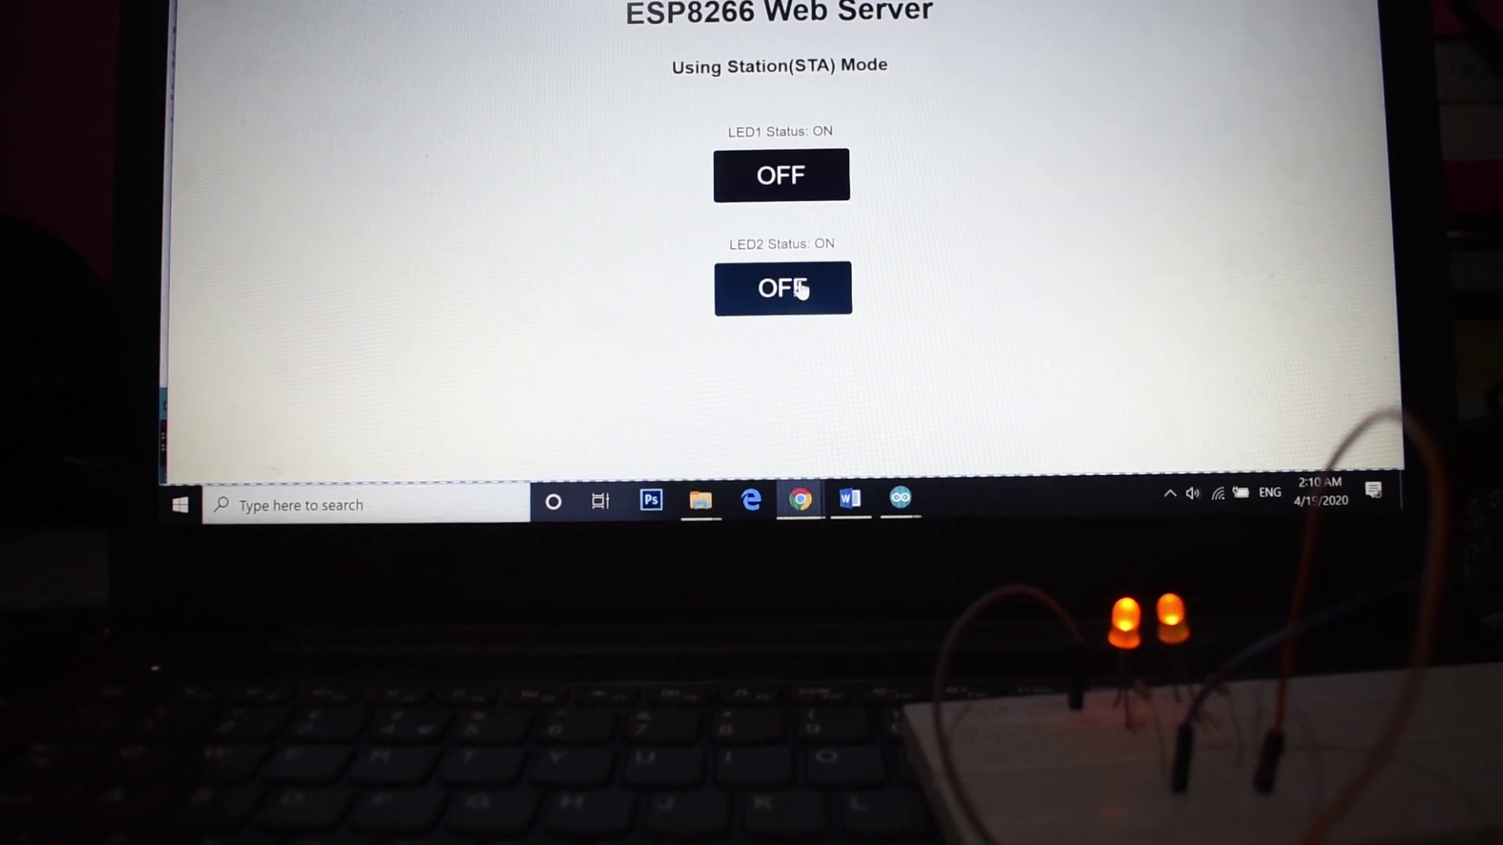
pyautogui.click(800, 295)
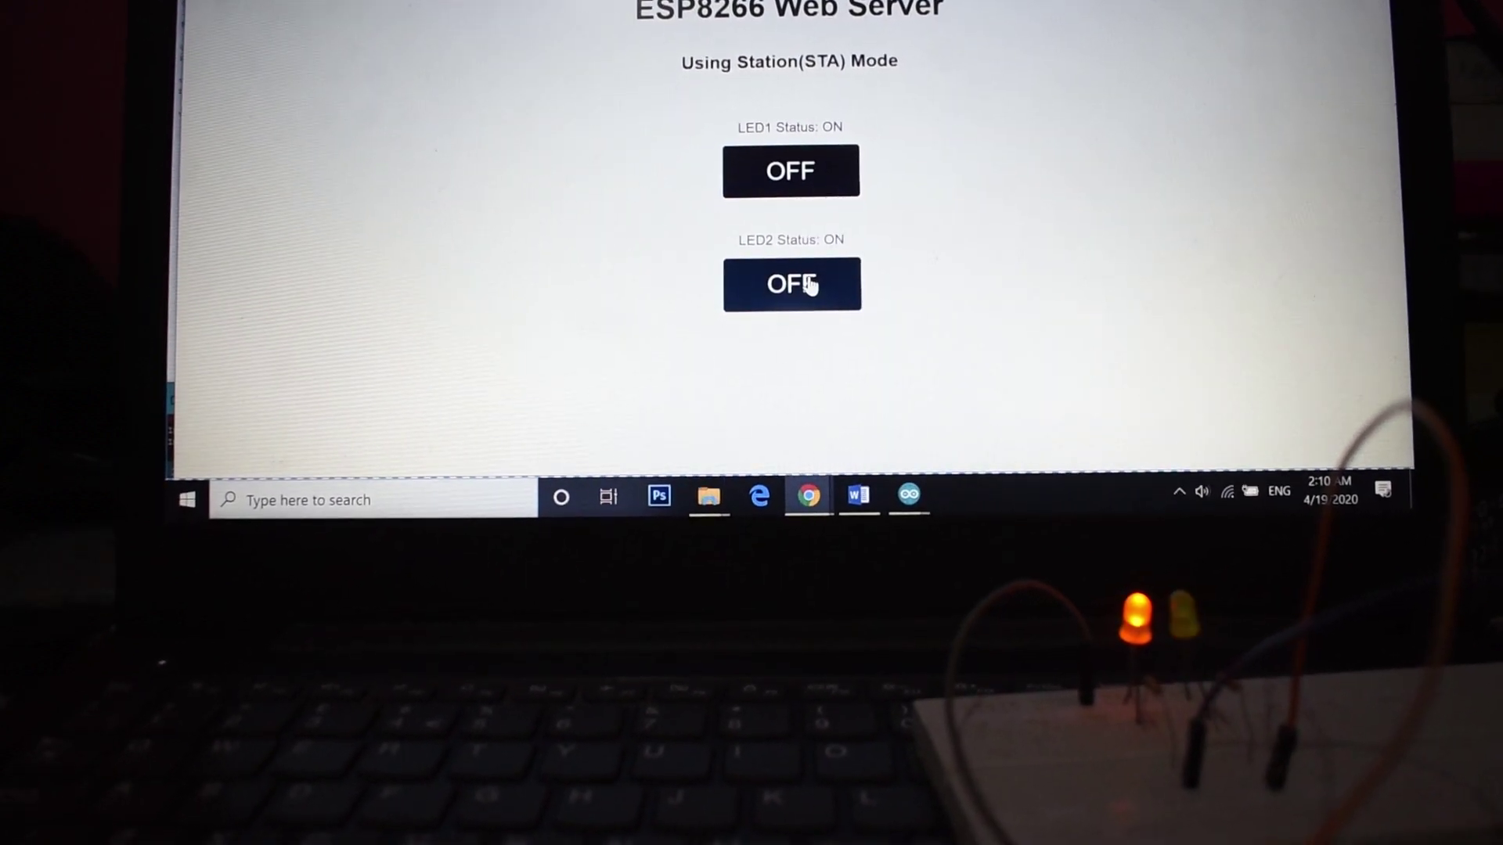
pyautogui.click(801, 171)
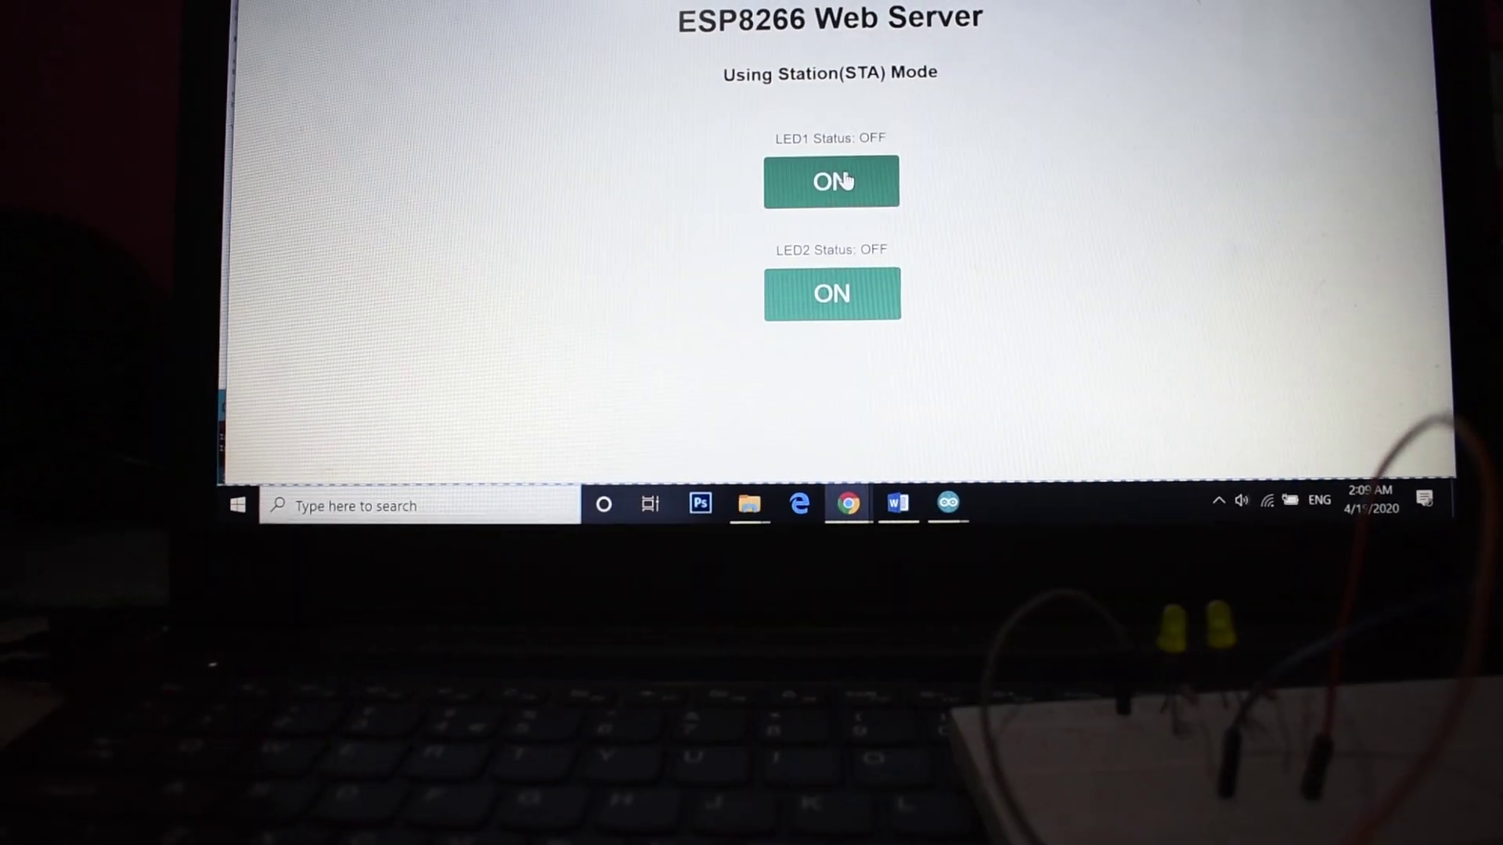
pyautogui.click(840, 179)
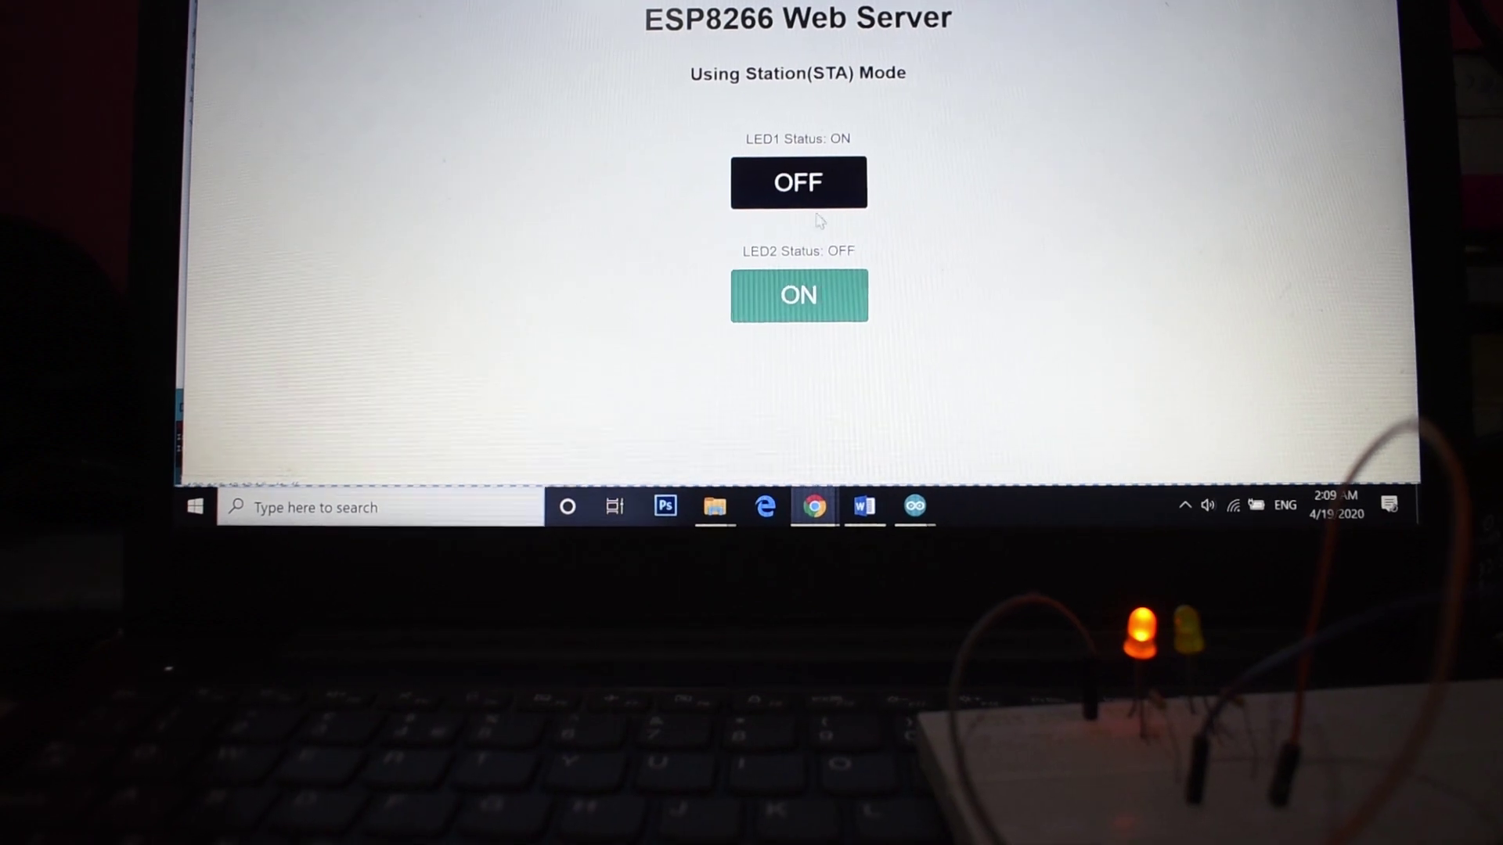
pyautogui.click(803, 292)
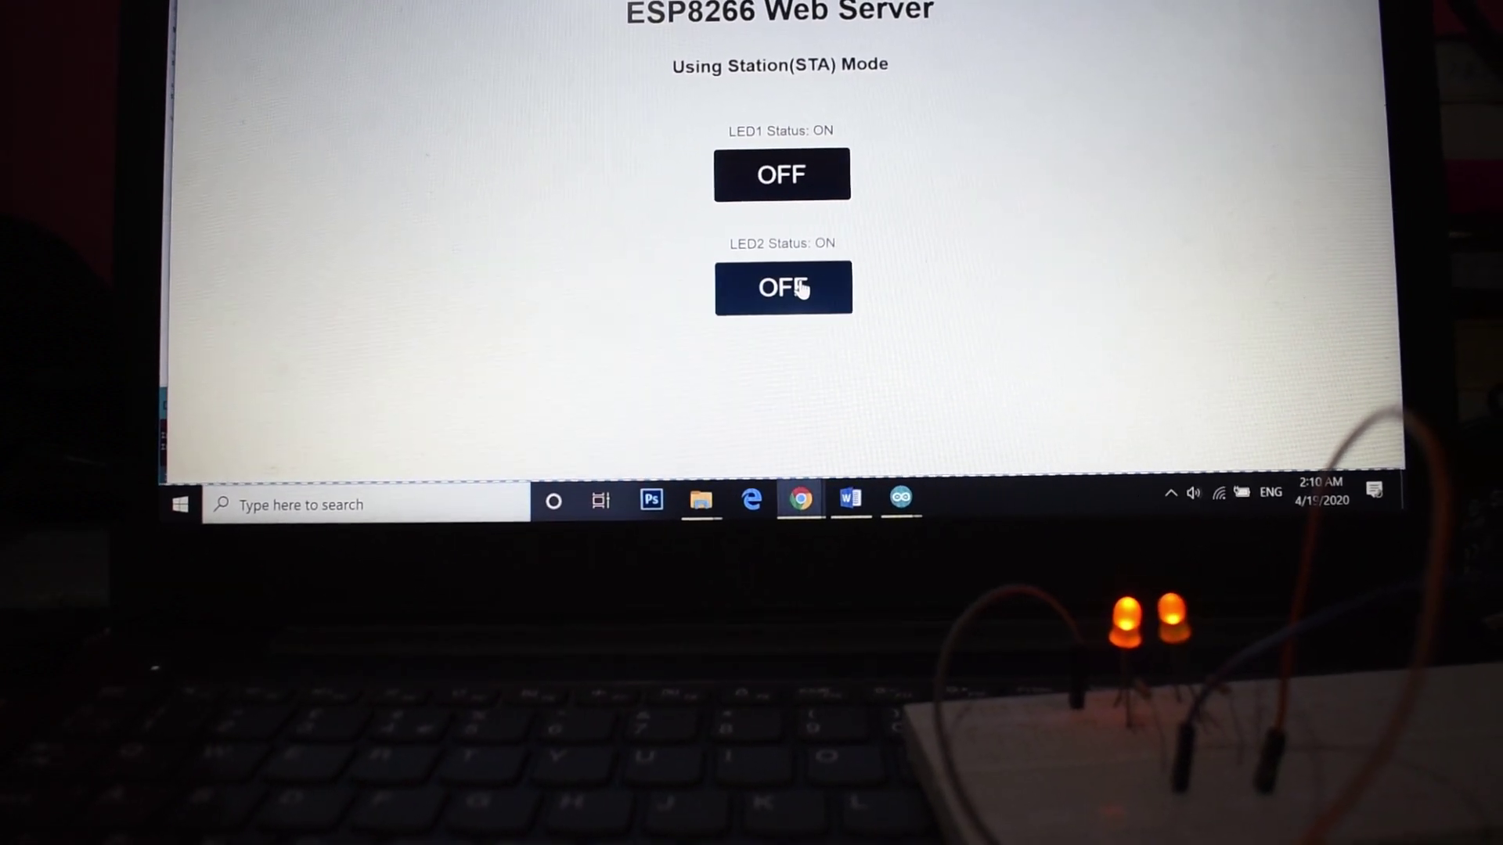
pyautogui.click(800, 294)
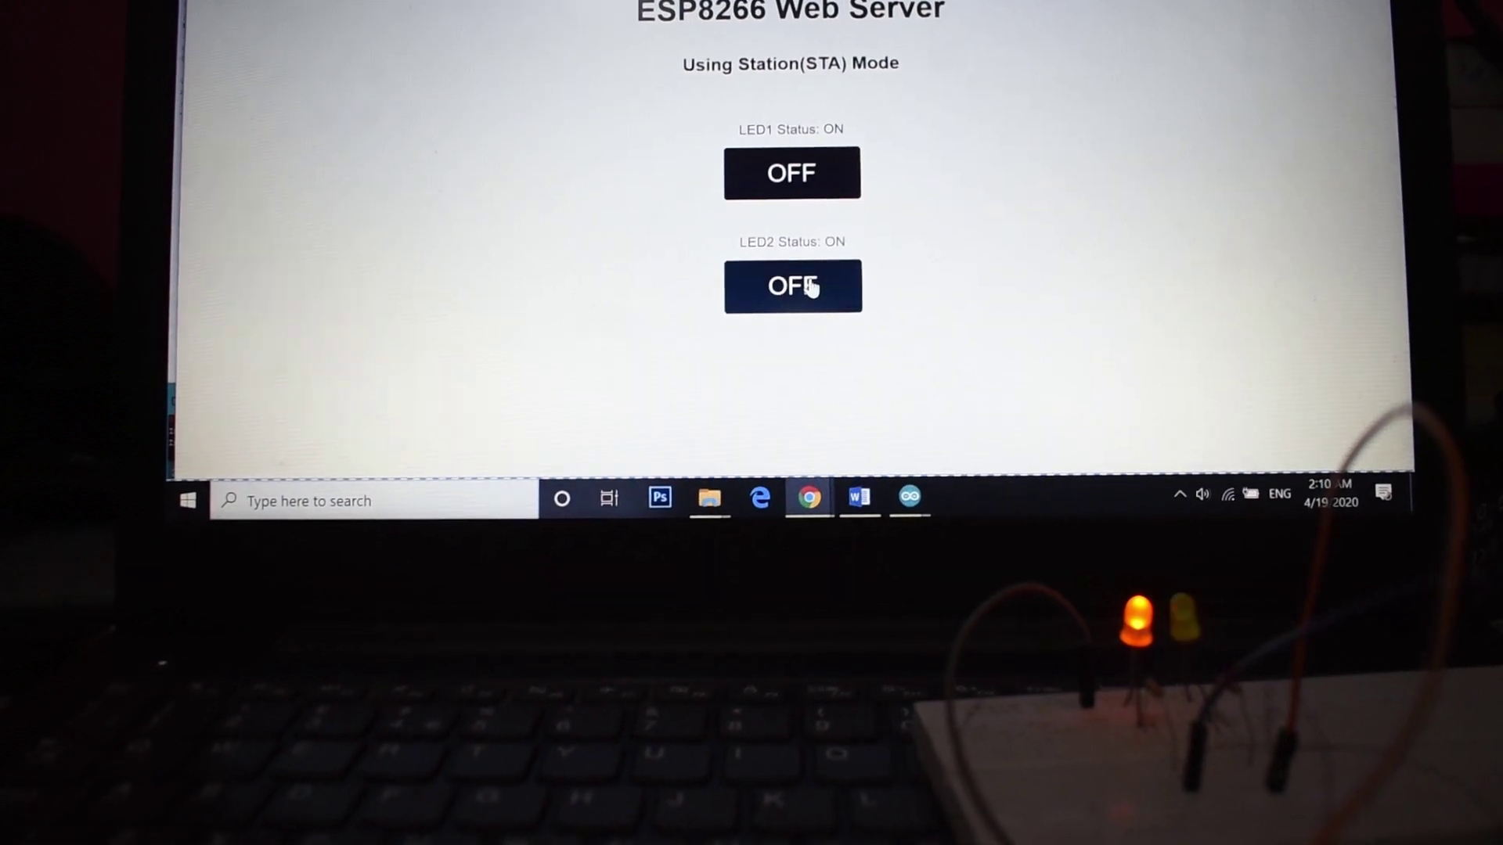
pyautogui.click(794, 202)
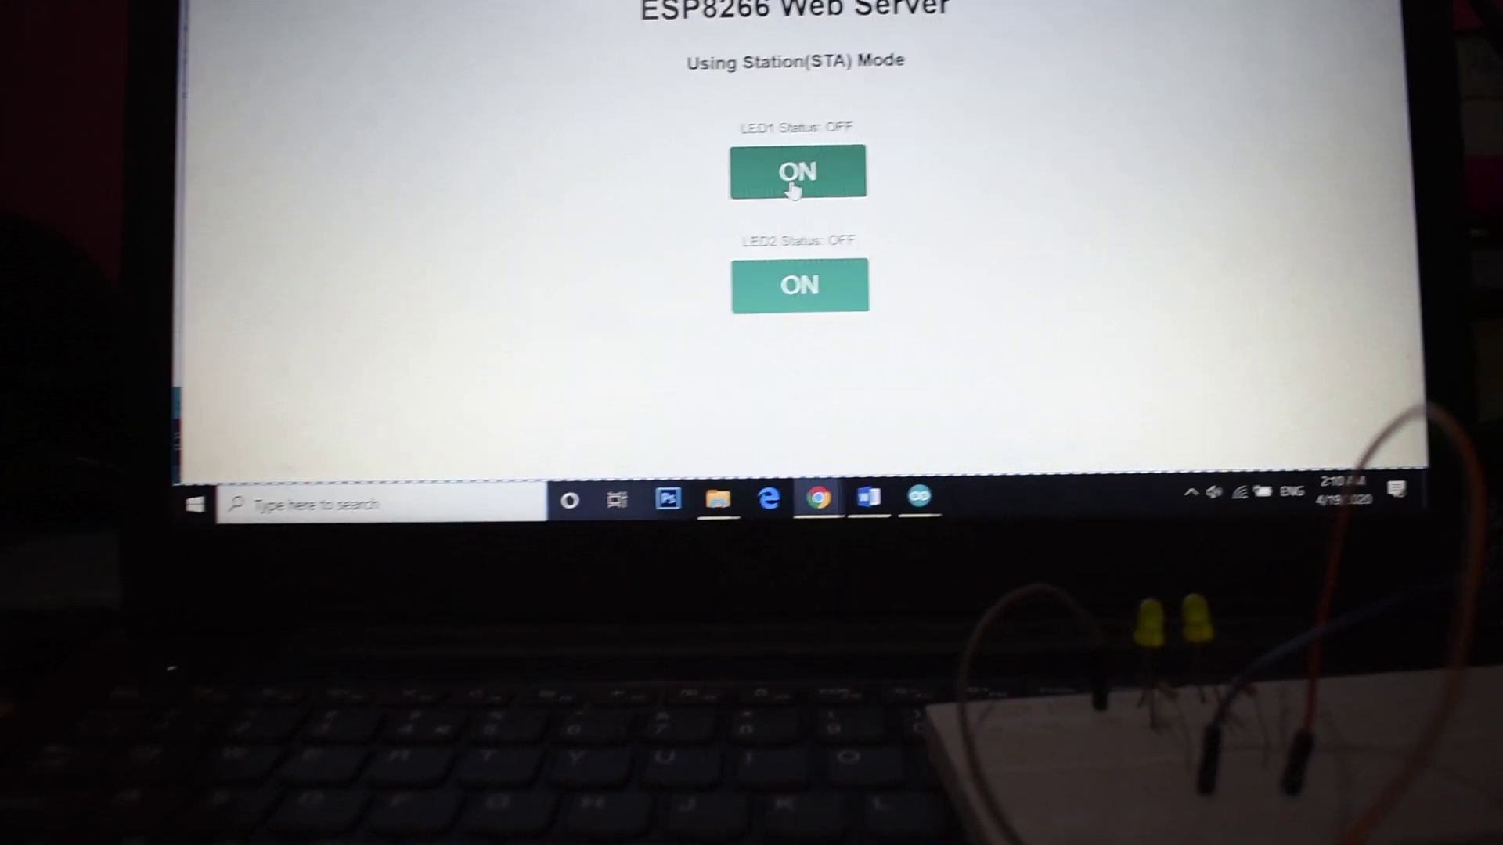